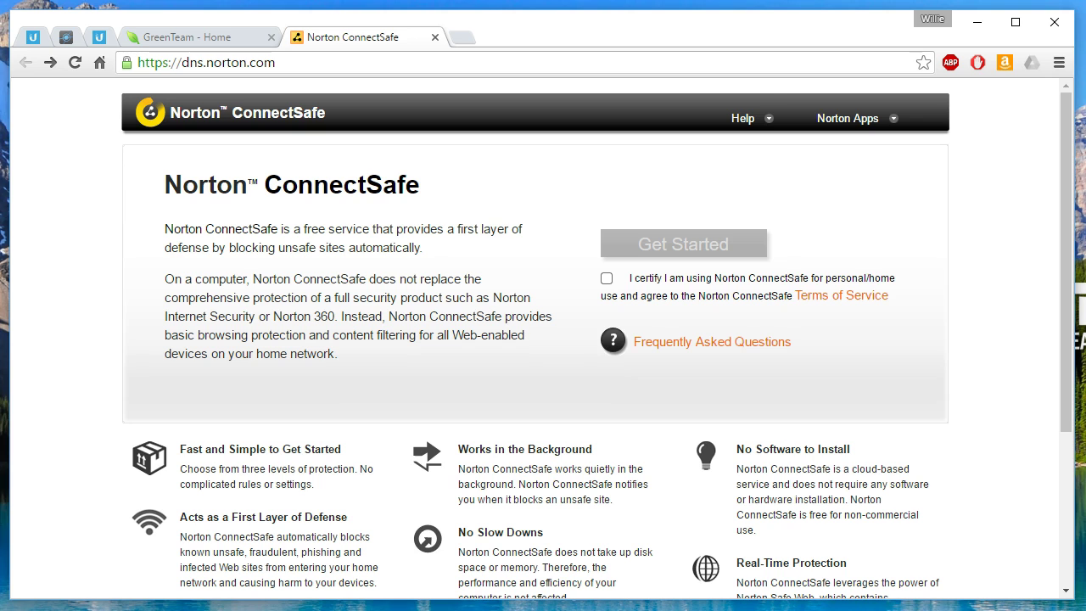
- Certify personal/home use and accept the terms with the checkbox
{"action": "scroll", "coordinate": [254, 392], "scroll_direction": "down", "scroll_amount": 3}
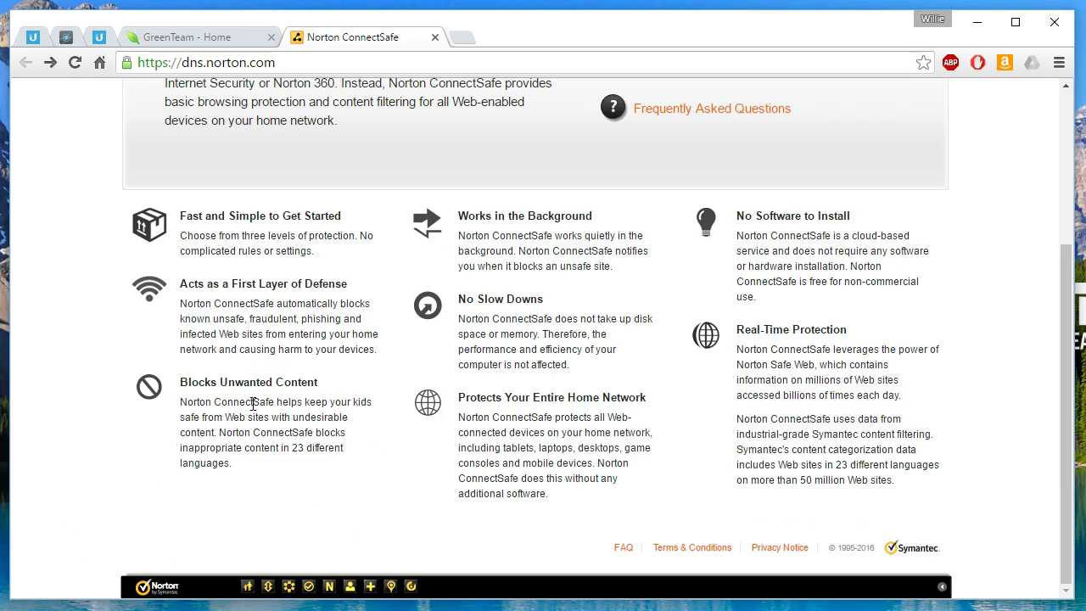
{"action": "scroll", "coordinate": [252, 404], "scroll_direction": "up", "scroll_amount": 3}
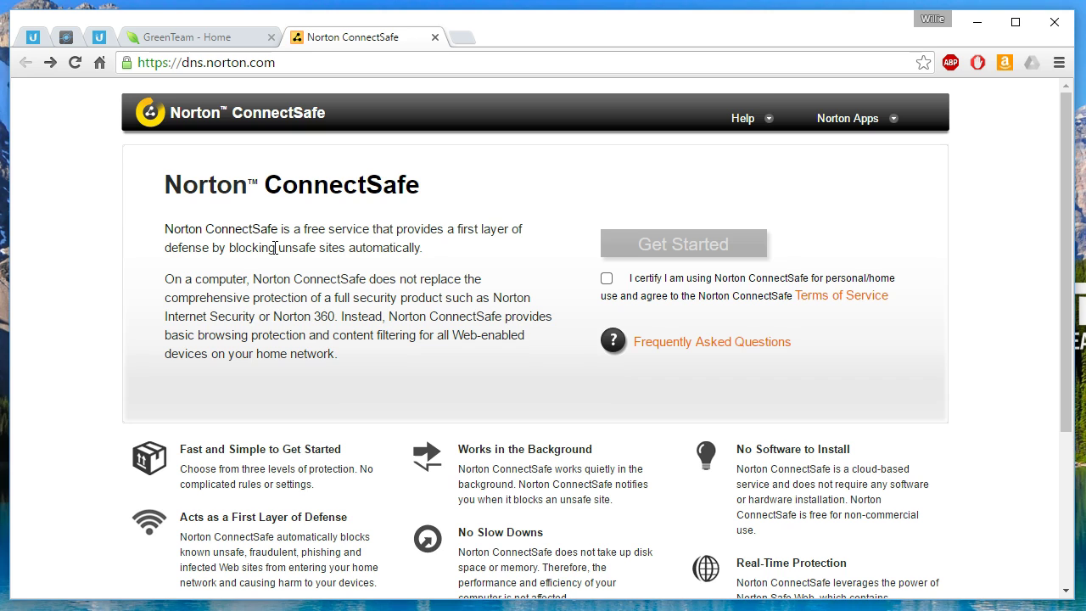
{"action": "scroll", "coordinate": [274, 247], "scroll_direction": "down", "scroll_amount": 1}
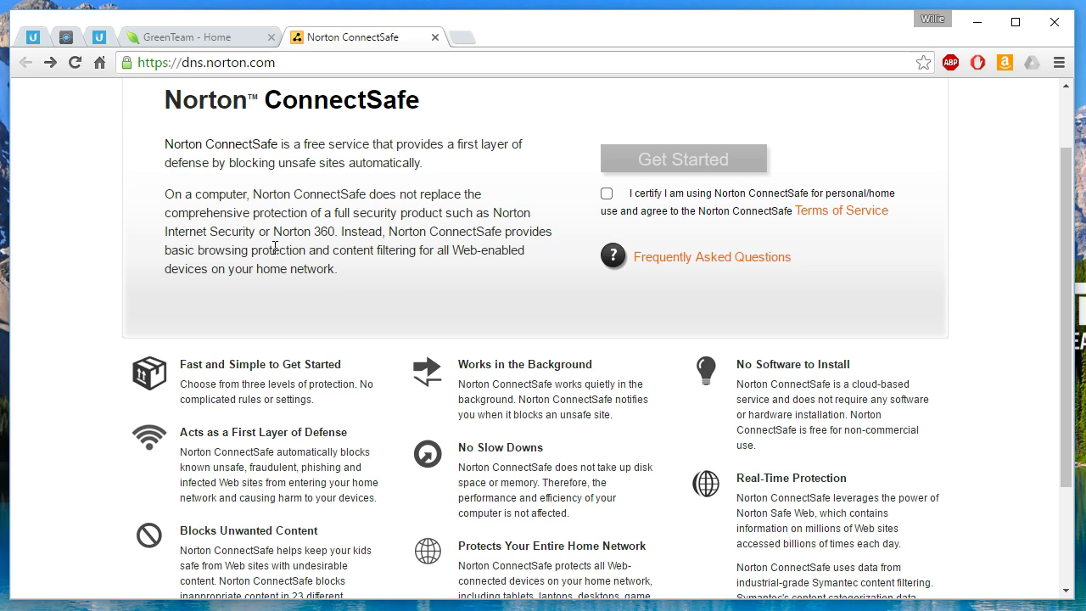
{"action": "scroll", "coordinate": [274, 247], "scroll_direction": "down", "scroll_amount": 2}
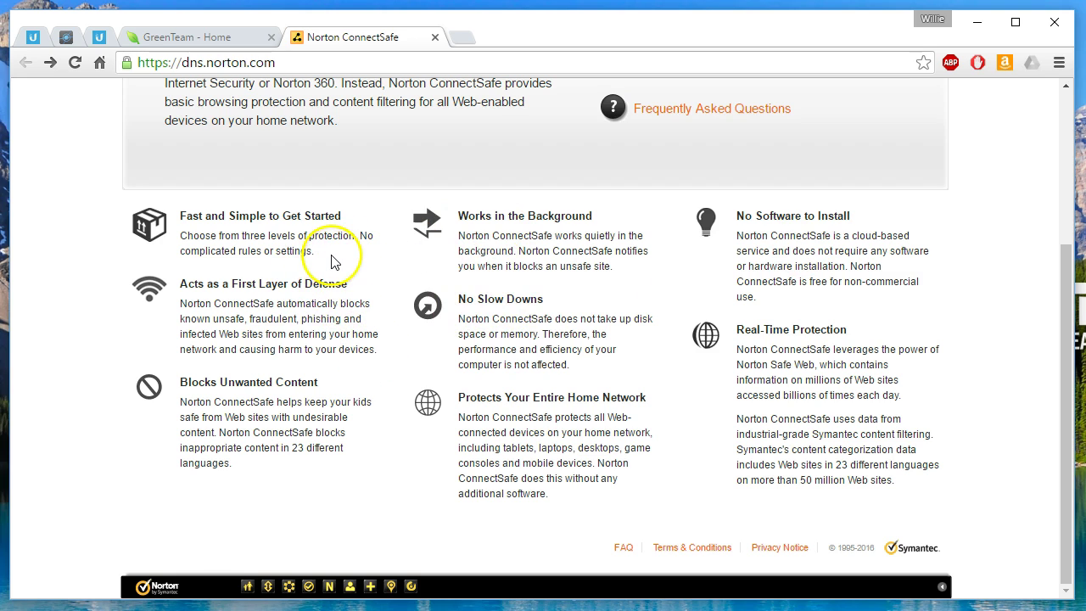
{"action": "scroll", "coordinate": [402, 409], "scroll_direction": "up", "scroll_amount": 3}
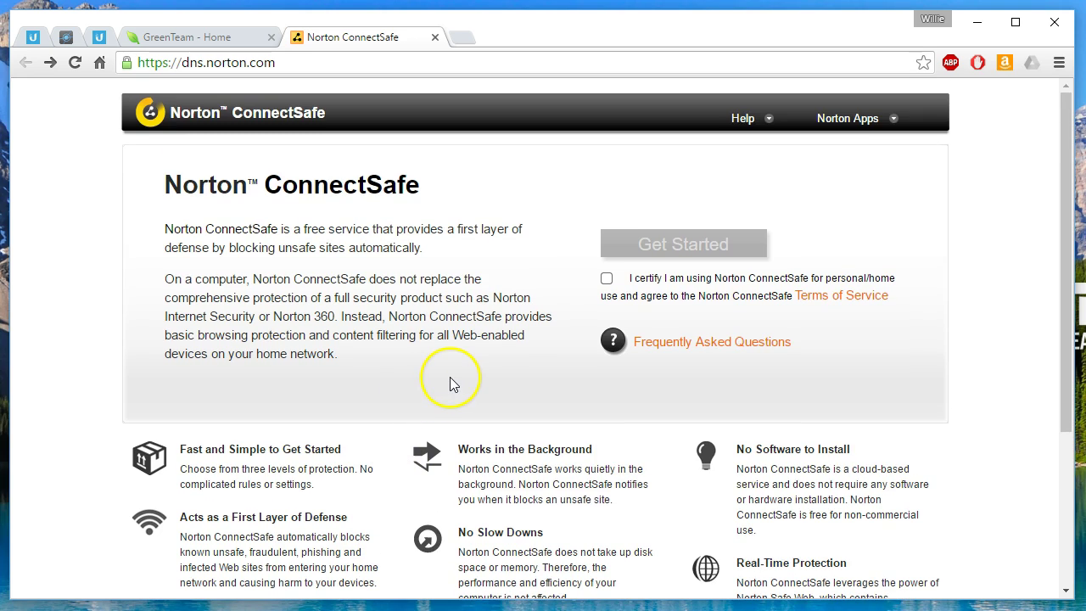
{"action": "left_click", "coordinate": [607, 280]}
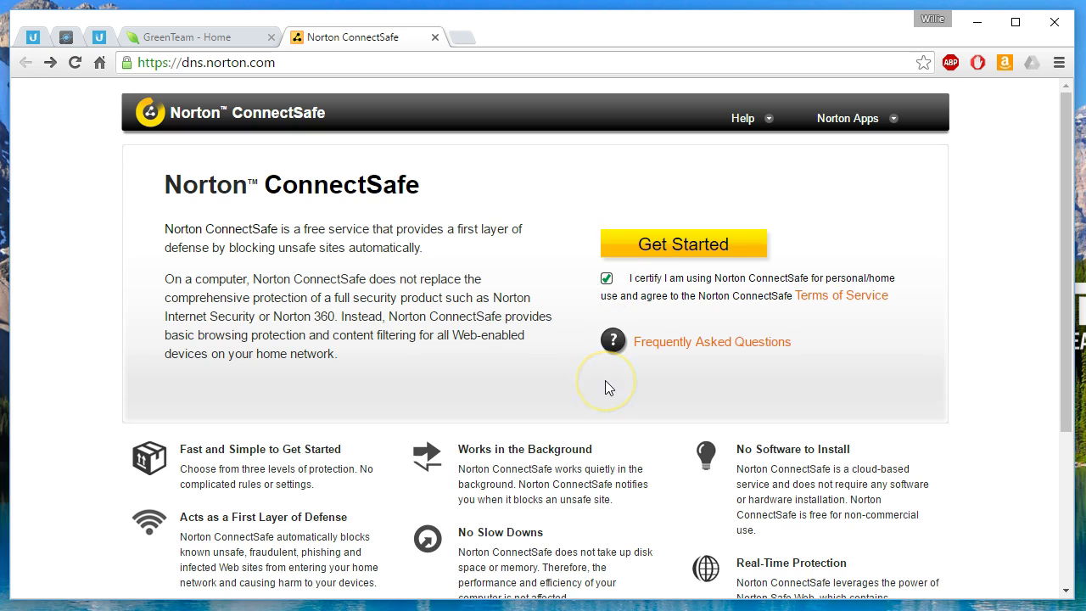
- Read the Terms of Service, then return to the main page
{"action": "left_click", "coordinate": [829, 303]}
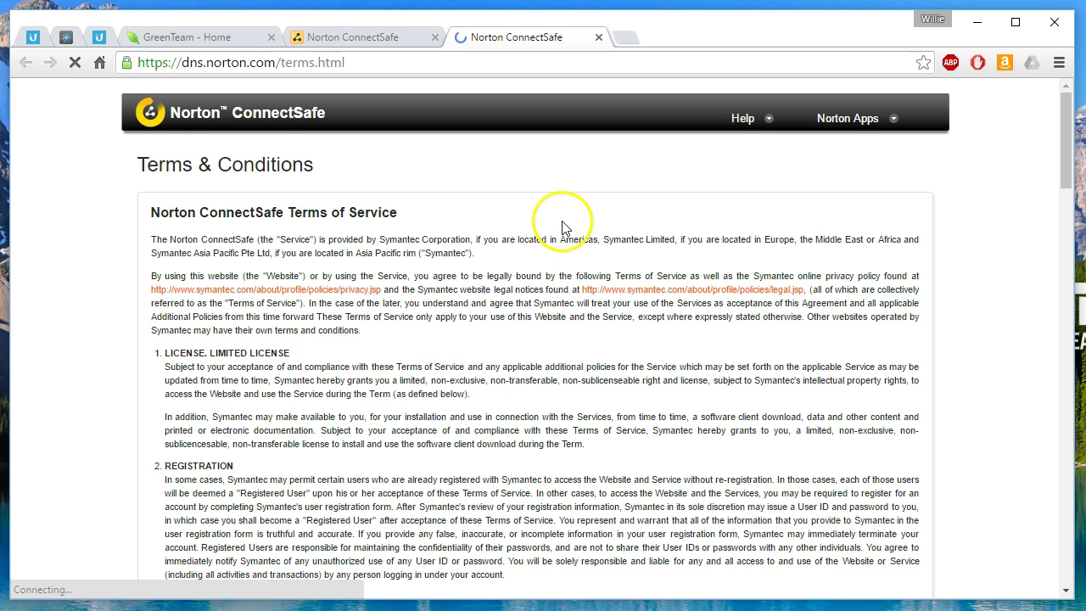
{"action": "scroll", "coordinate": [484, 314], "scroll_direction": "down", "scroll_amount": 8}
{"action": "scroll", "coordinate": [485, 315], "scroll_direction": "up", "scroll_amount": 9}
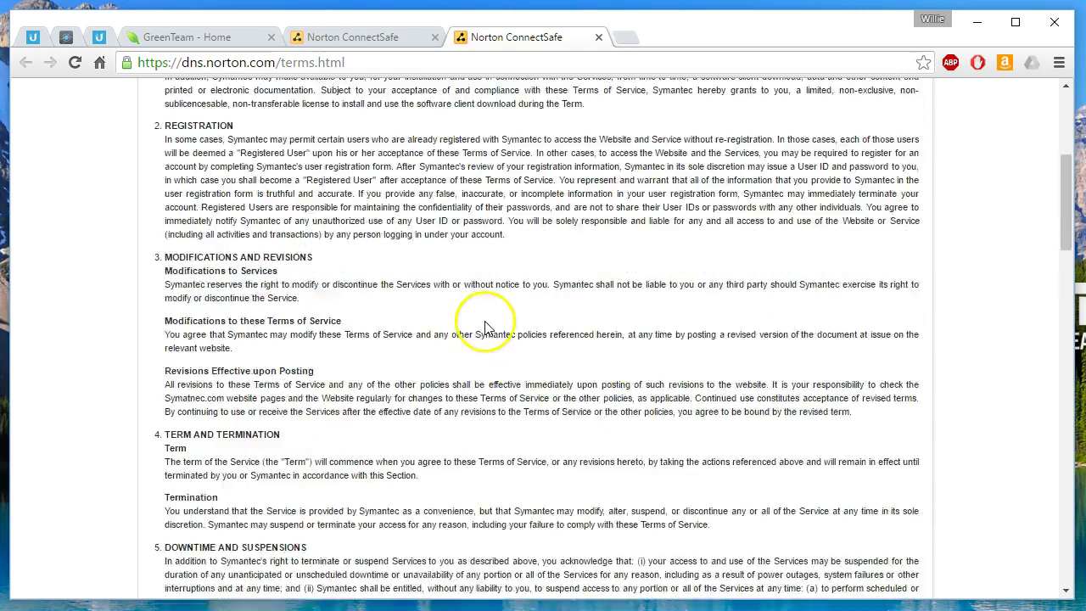
{"action": "left_click", "coordinate": [599, 37]}
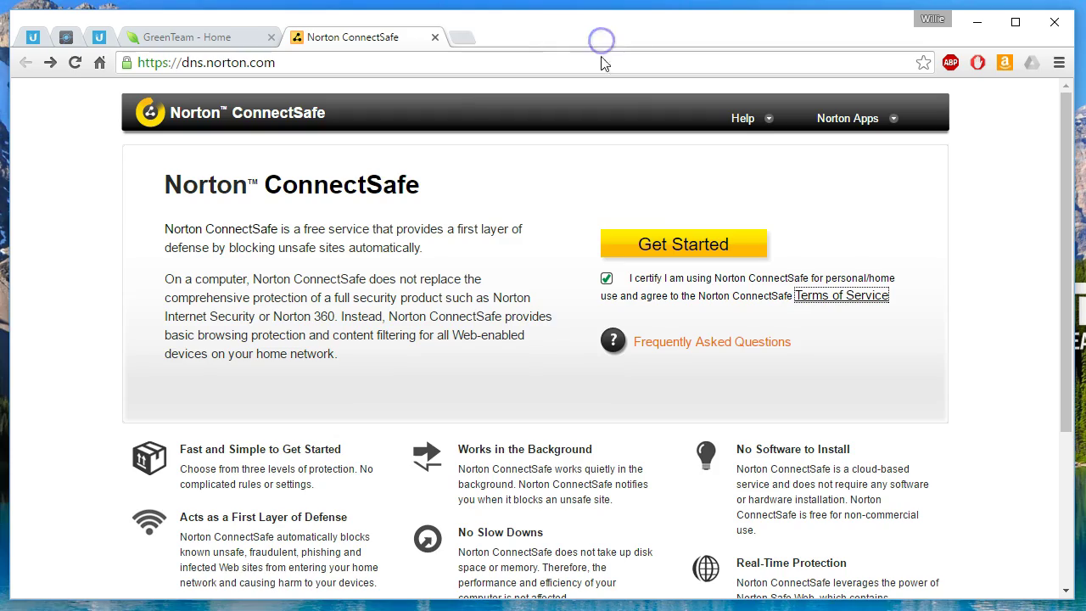
- Start setup to show the Using Norton ConnectSafe router or single-computer choices
{"action": "left_click", "coordinate": [670, 253]}
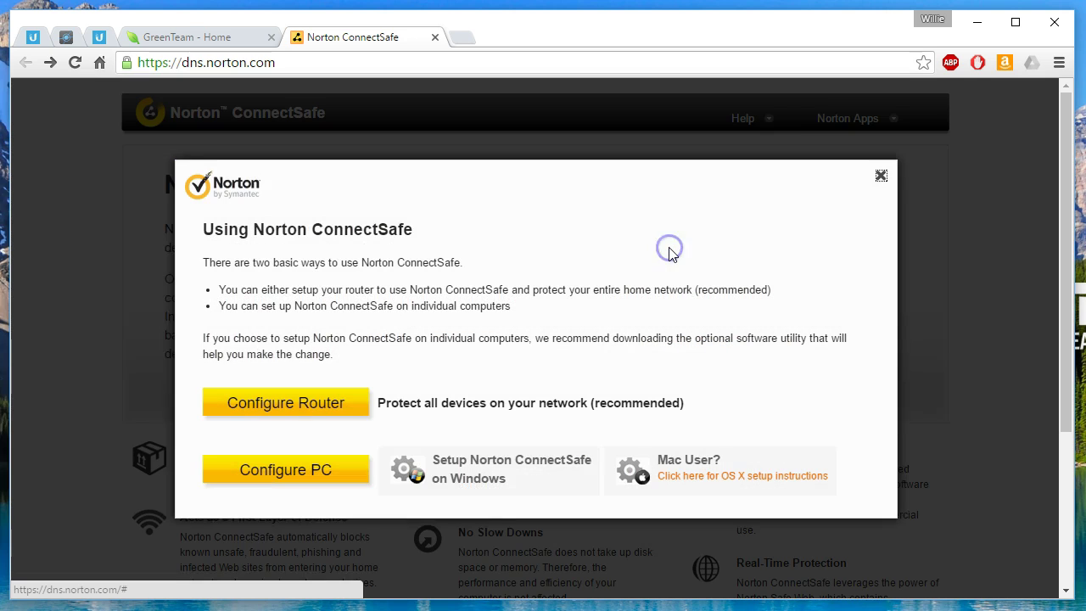
{"action": "left_click", "coordinate": [583, 314]}
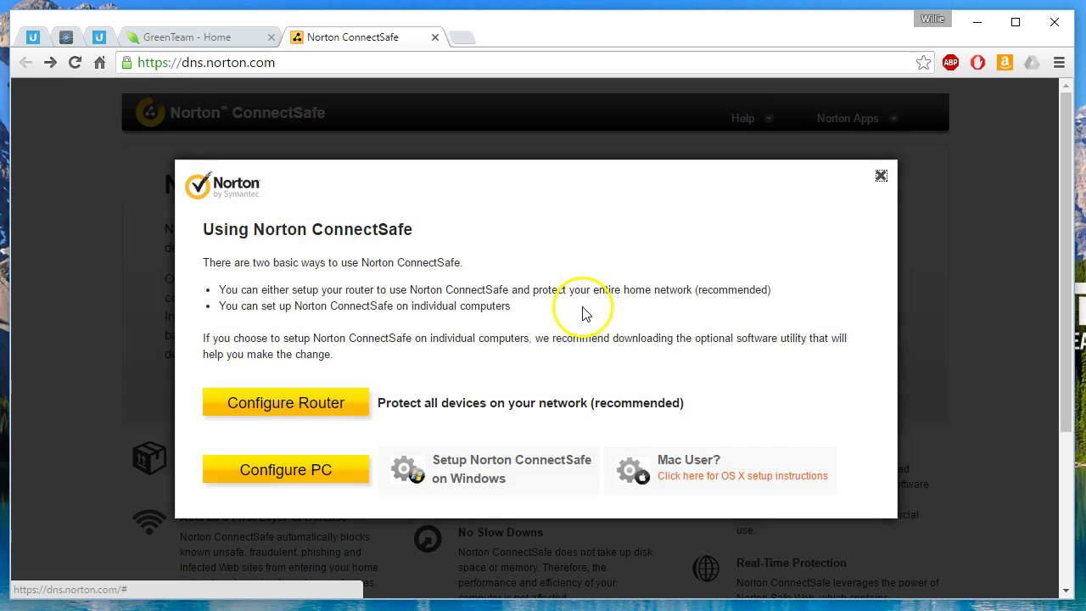
{"action": "left_click", "coordinate": [464, 331]}
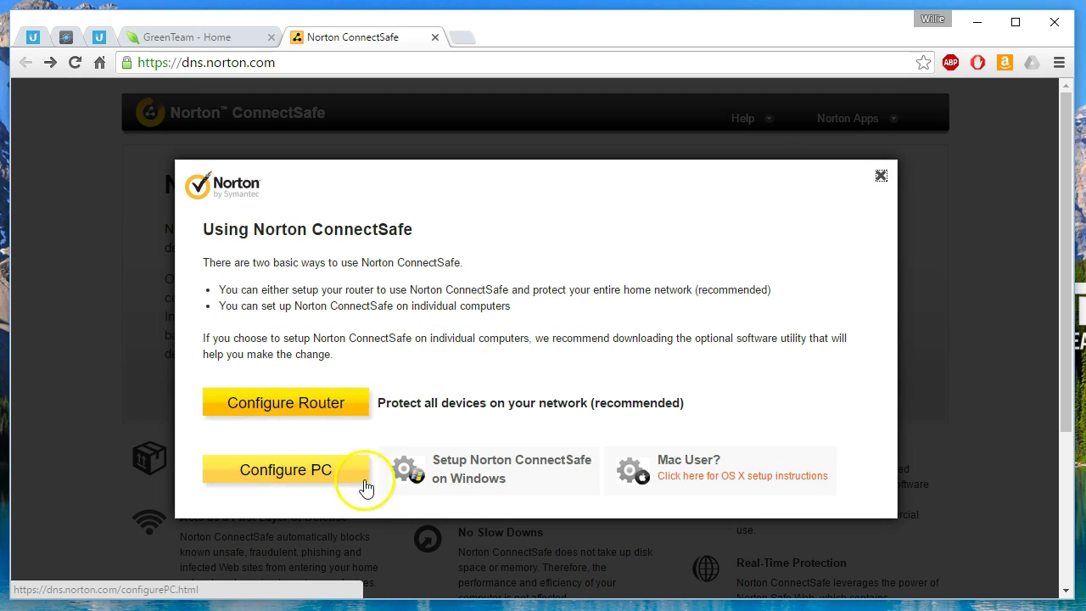
- Open Configure Router and note policy B's DNS servers 199.85.126.20 and 199.85.127.20
{"action": "left_click", "coordinate": [307, 402]}
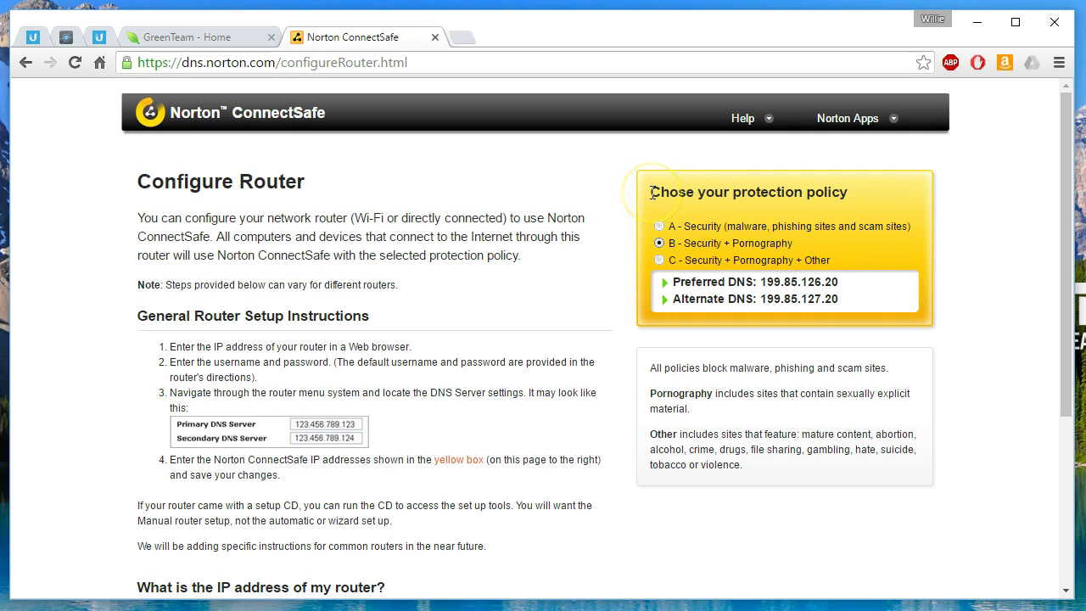
{"action": "left_click_drag", "start_coordinate": [650, 192], "coordinate": [679, 204]}
{"action": "left_click", "coordinate": [696, 240]}
{"action": "left_click", "coordinate": [685, 244]}
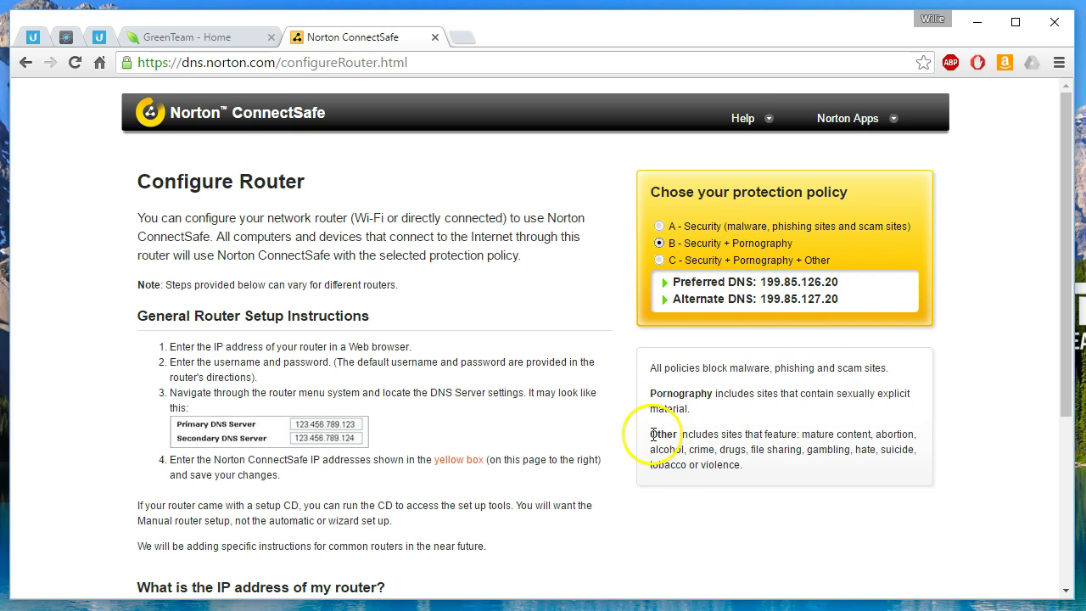
{"action": "left_click_drag", "start_coordinate": [649, 434], "coordinate": [907, 462]}
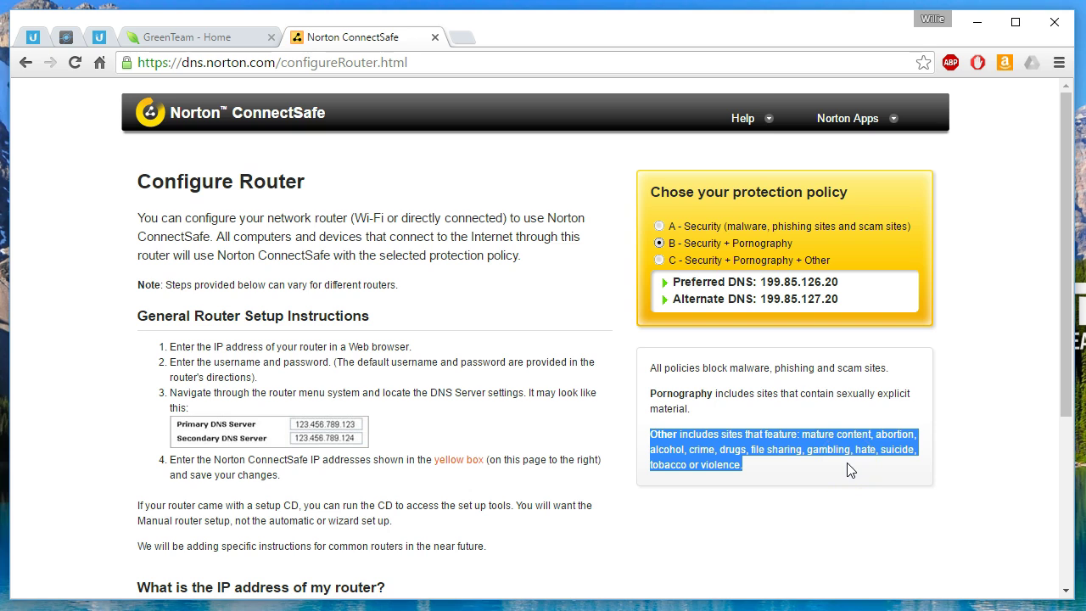
{"action": "left_click", "coordinate": [756, 469]}
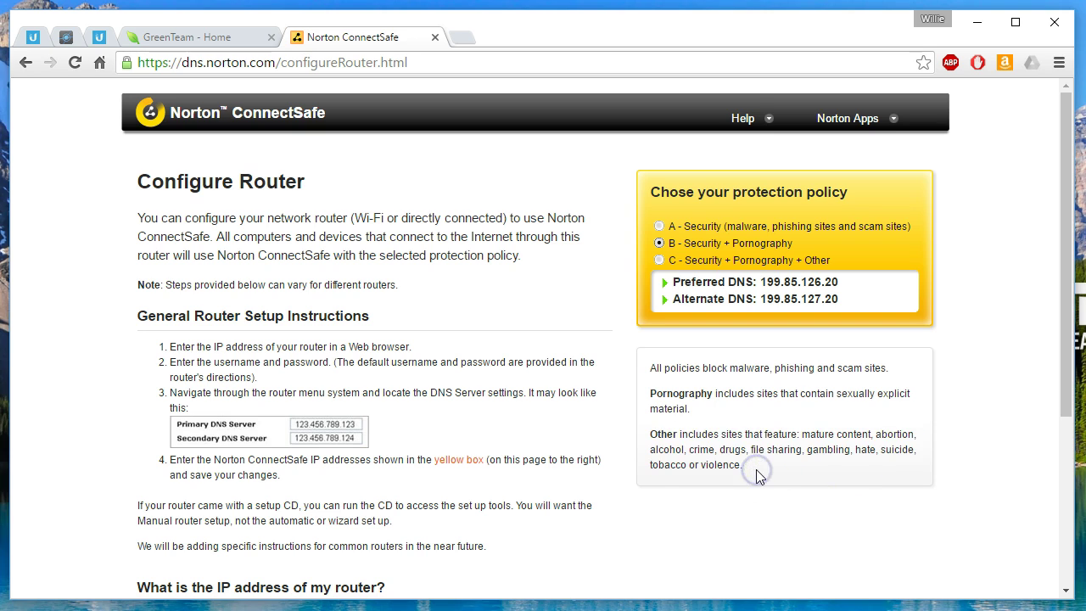
{"action": "left_click", "coordinate": [659, 226]}
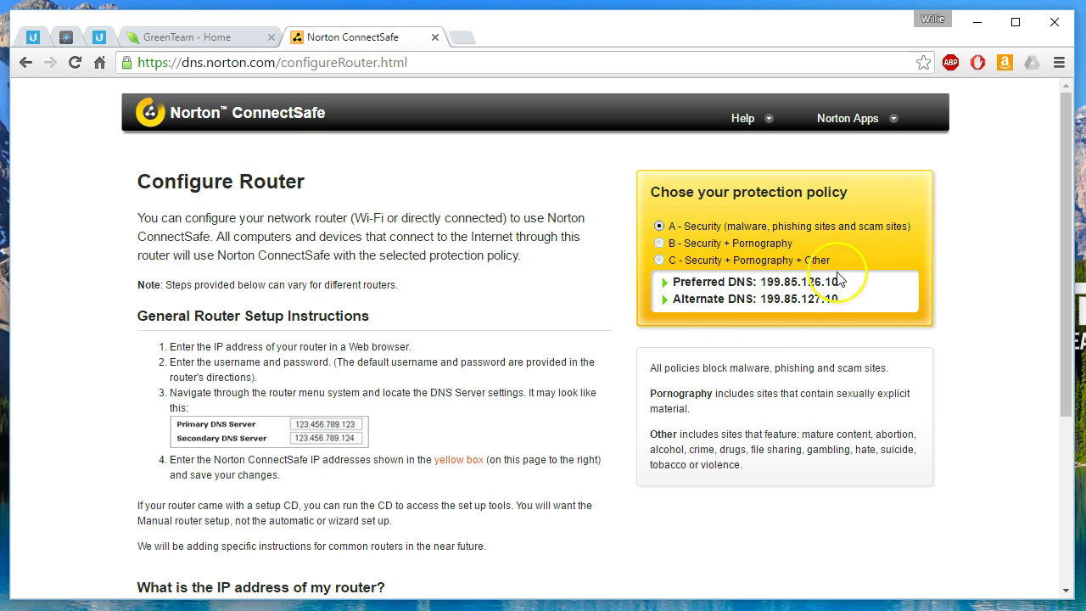
{"action": "left_click", "coordinate": [659, 243]}
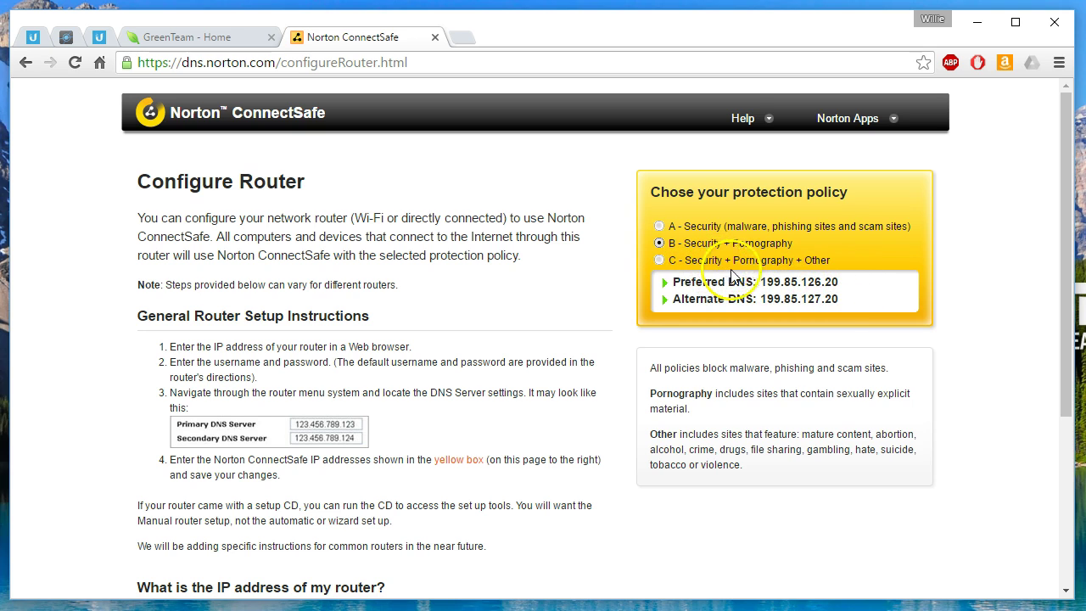
{"action": "left_click", "coordinate": [659, 260]}
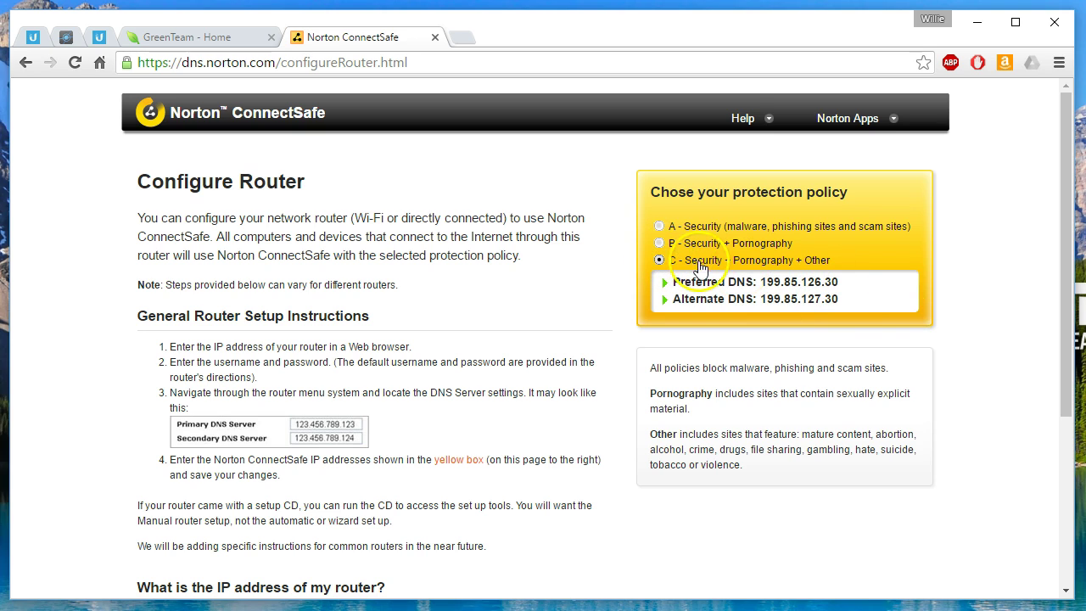
{"action": "left_click", "coordinate": [659, 242]}
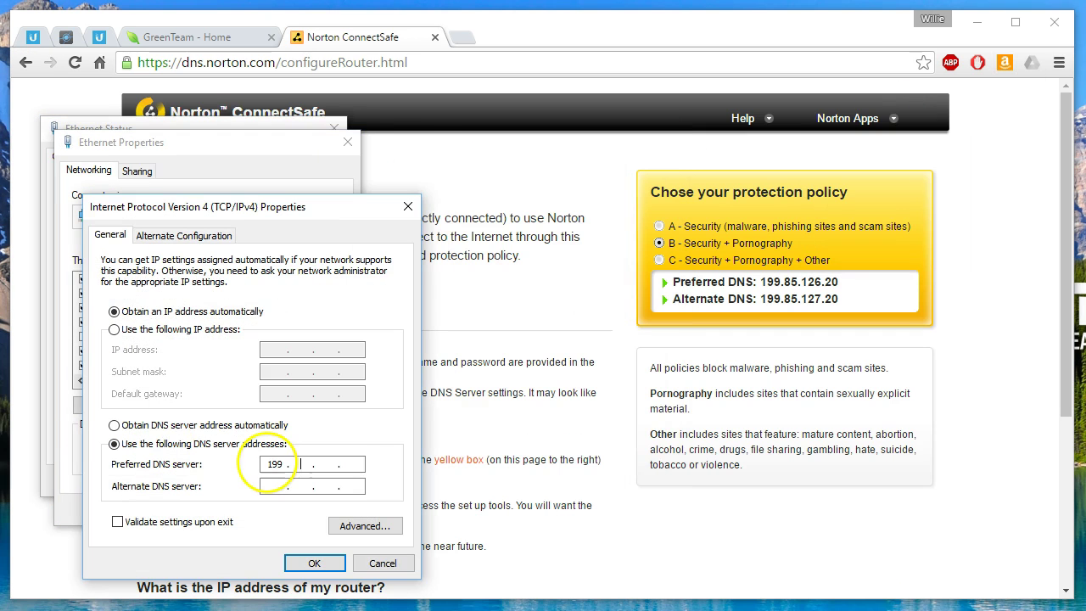
- Set Ethernet IPv4 DNS to 199.85.126.20 and 199.85.127.20, then close the status window
{"action": "type", "text": "85.126.20"}
{"action": "key", "text": "Tab"}
{"action": "type", "text": "199.85.127"}
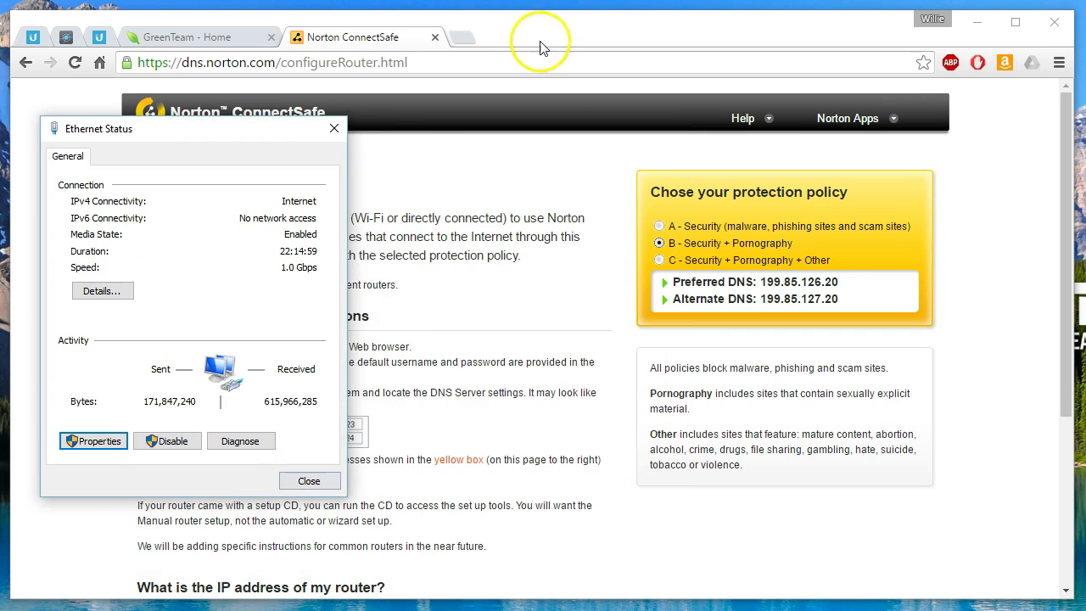
{"action": "left_click", "coordinate": [552, 35]}
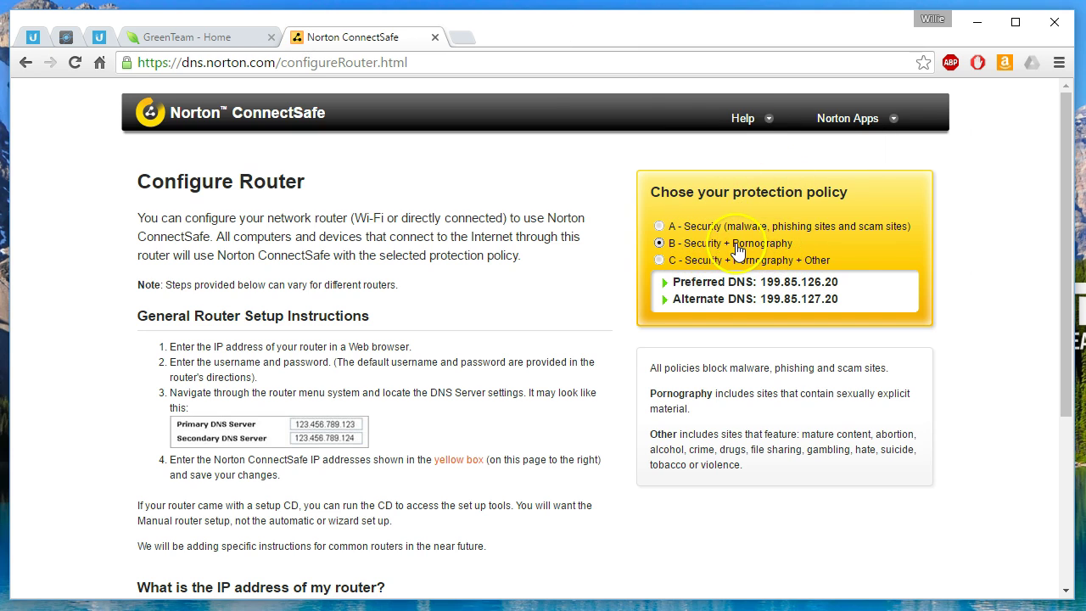
{"action": "left_click", "coordinate": [1058, 62]}
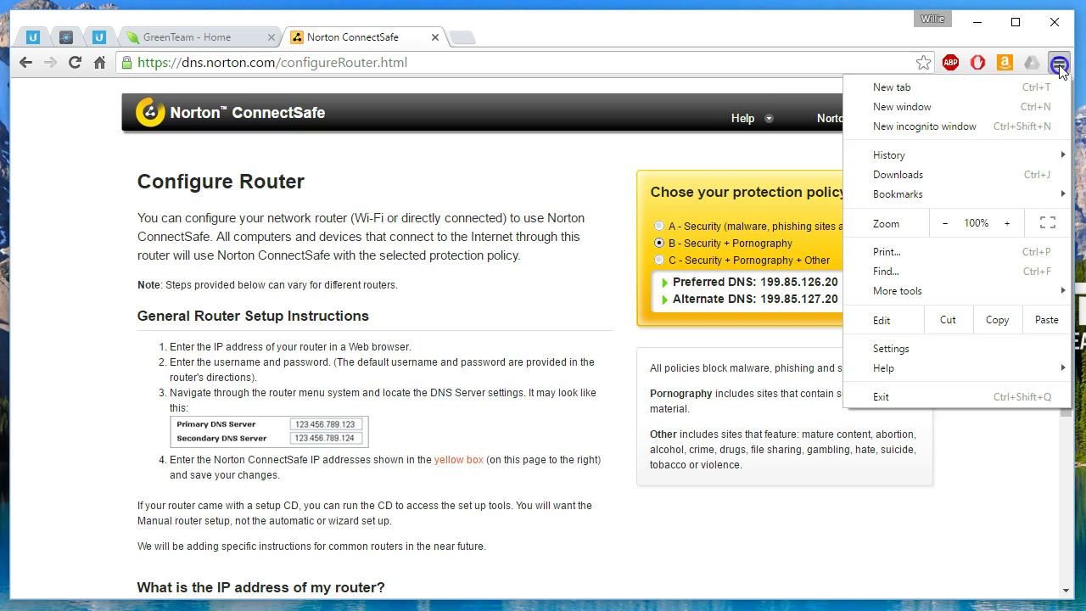
{"action": "left_click", "coordinate": [938, 127]}
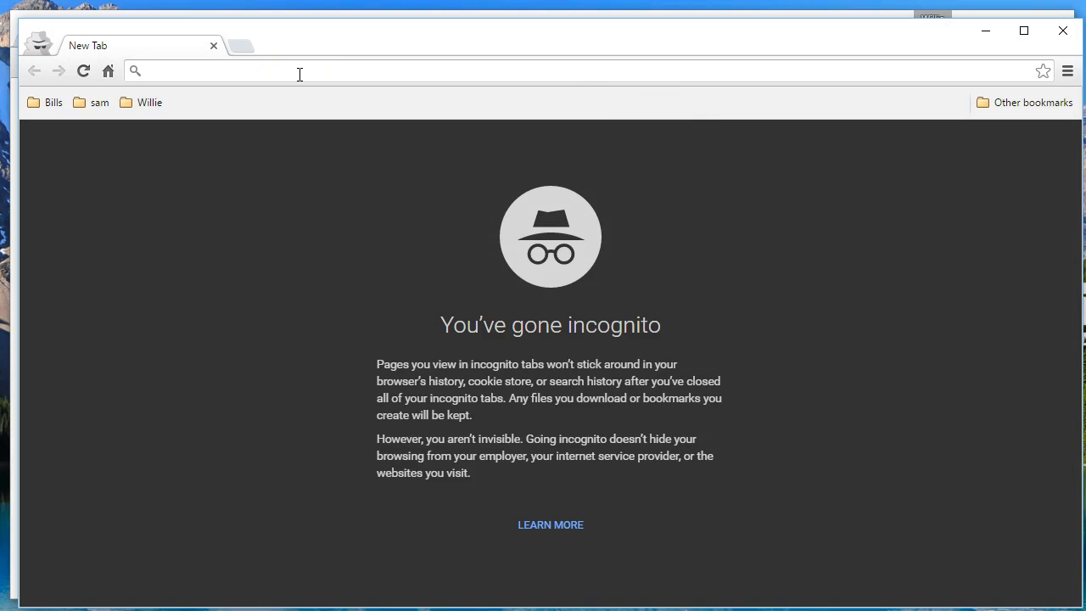
{"action": "type", "text": "www.playboy.com"}
{"action": "key", "text": "Return"}
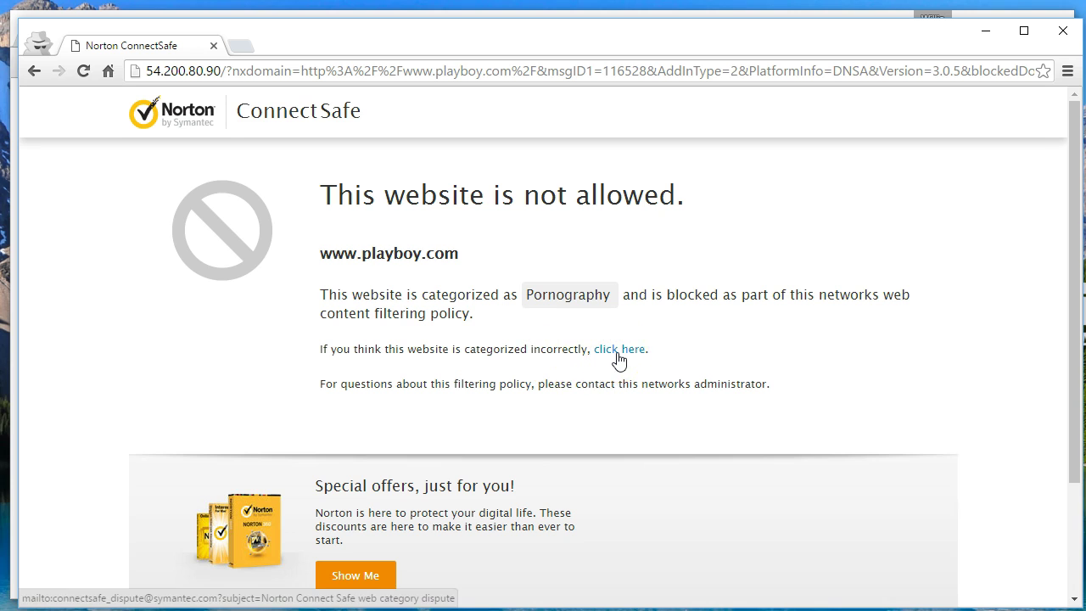
{"action": "scroll", "coordinate": [572, 453], "scroll_direction": "down", "scroll_amount": 1}
{"action": "scroll", "coordinate": [573, 454], "scroll_direction": "down", "scroll_amount": 1}
{"action": "scroll", "coordinate": [572, 453], "scroll_direction": "up", "scroll_amount": 3}
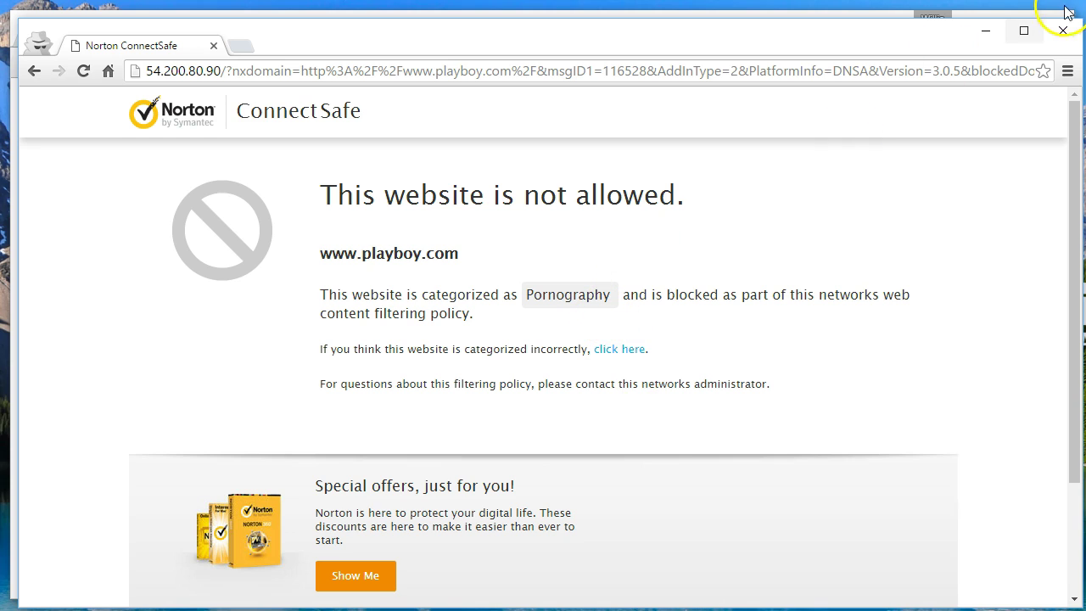
{"action": "left_click", "coordinate": [416, 75]}
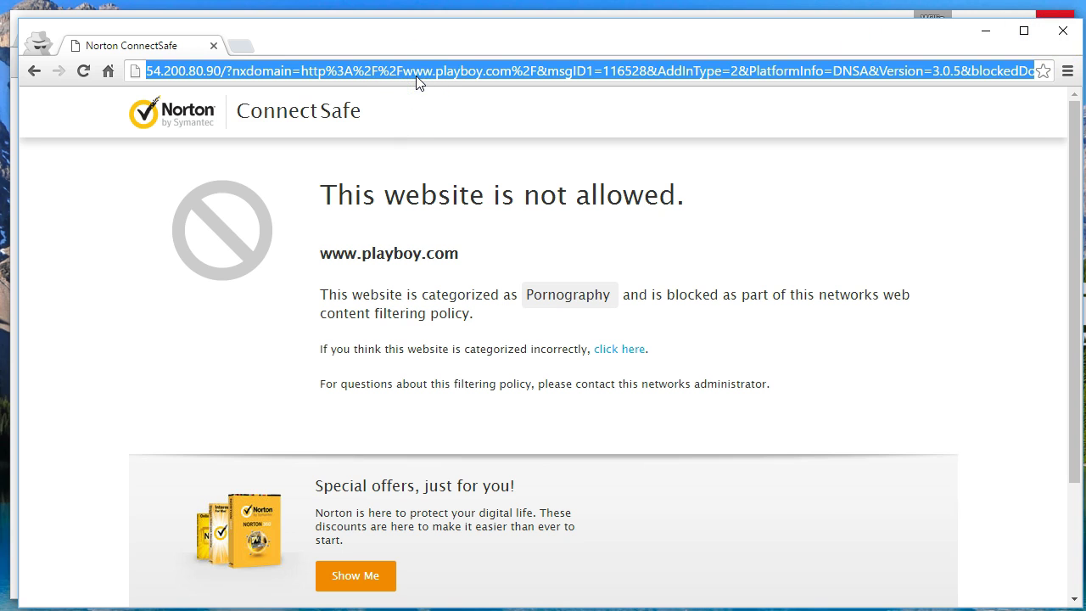
{"action": "type", "text": "www.por"}
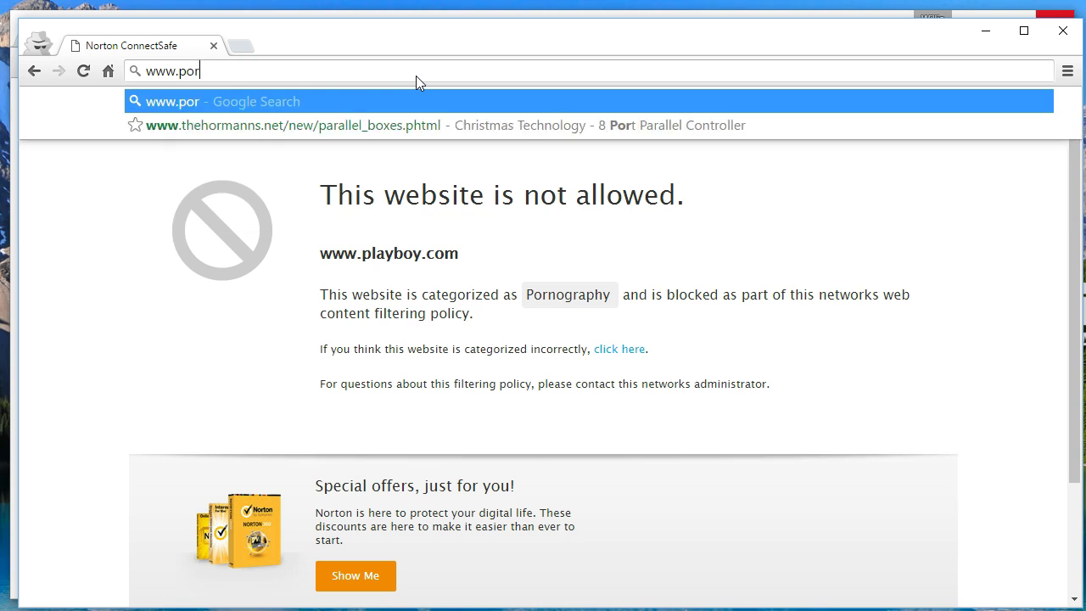
{"action": "type", "text": "nhub.com"}
{"action": "key", "text": "Return"}
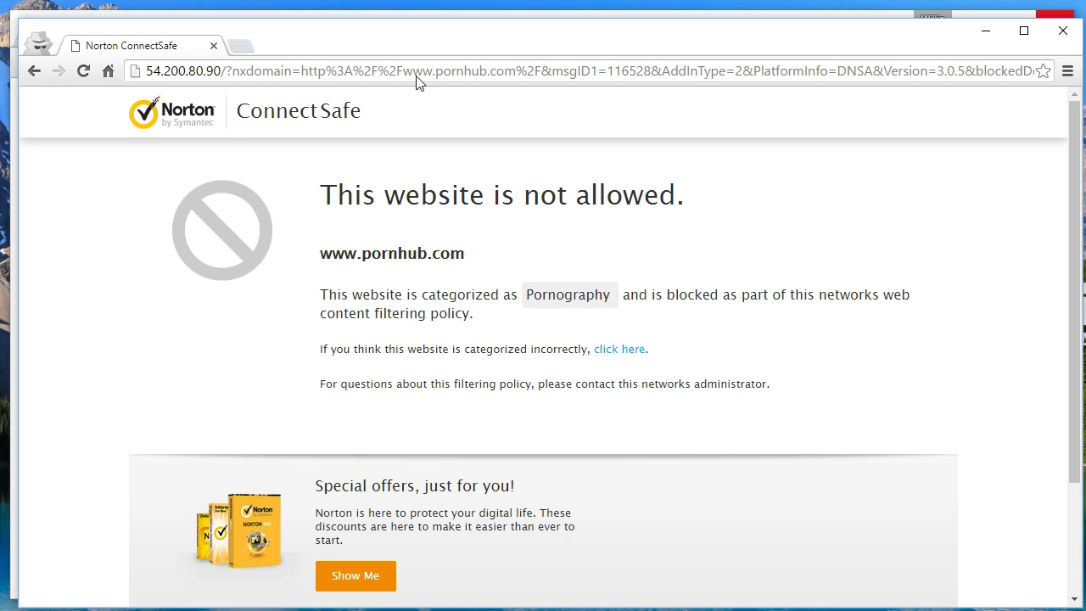
{"action": "left_click", "coordinate": [416, 77]}
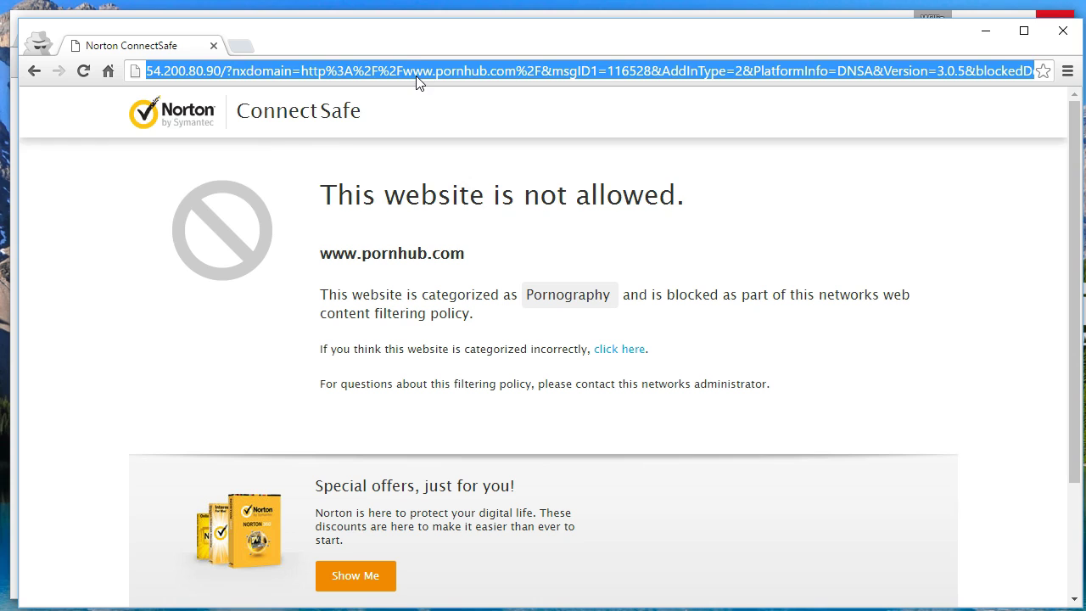
{"action": "type", "text": "www.redtube.c"}
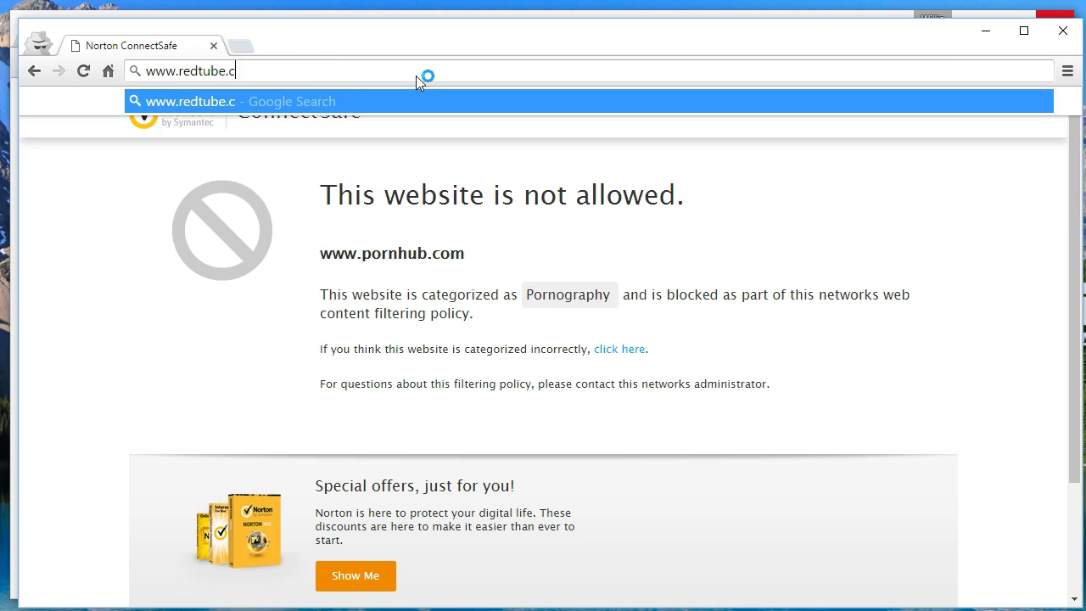
{"action": "type", "text": "om"}
{"action": "key", "text": "Return"}
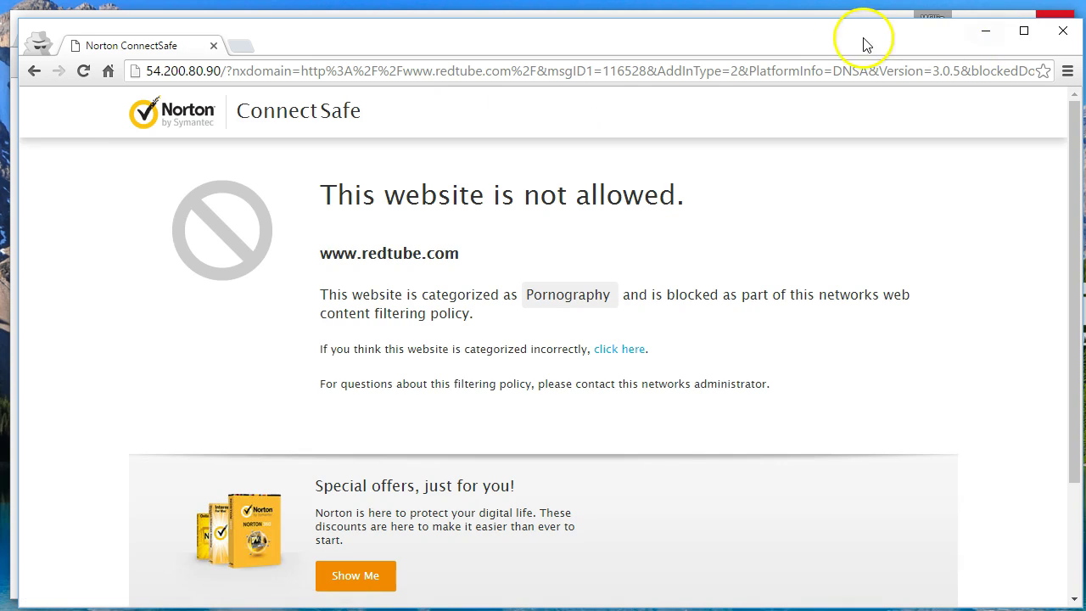
- Review the block page and close the incognito window
{"action": "left_click_drag", "start_coordinate": [817, 29], "coordinate": [810, 22]}
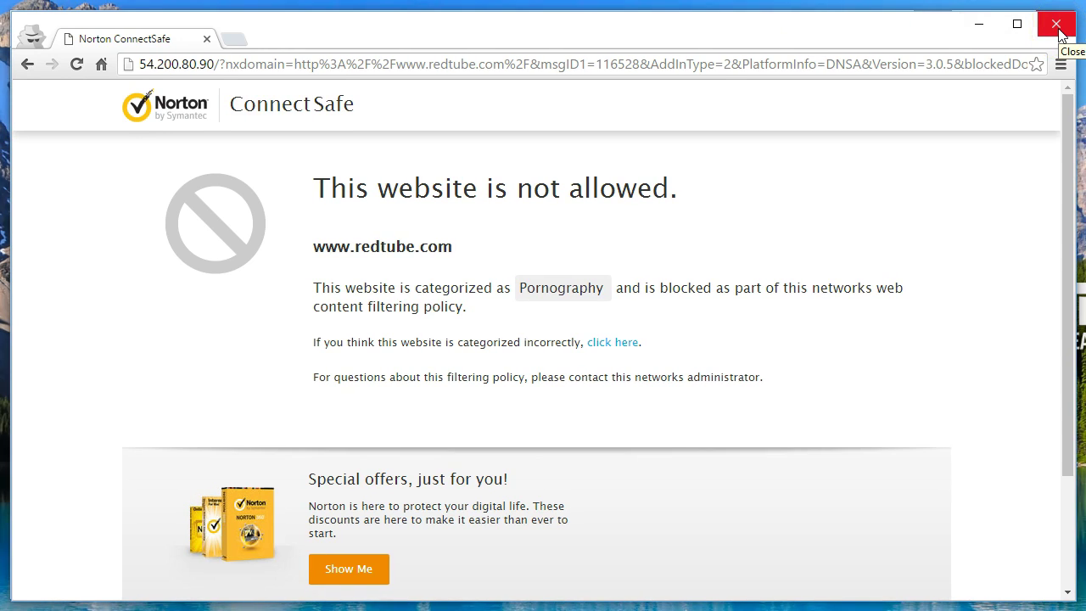
{"action": "scroll", "coordinate": [446, 342], "scroll_direction": "down", "scroll_amount": 3}
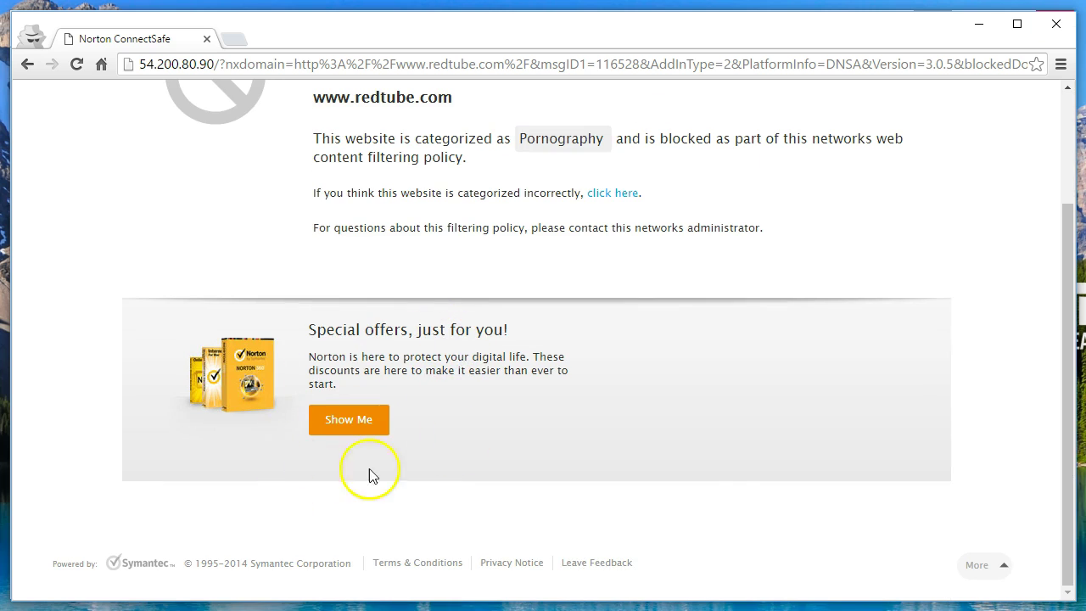
{"action": "scroll", "coordinate": [399, 439], "scroll_direction": "up", "scroll_amount": 3}
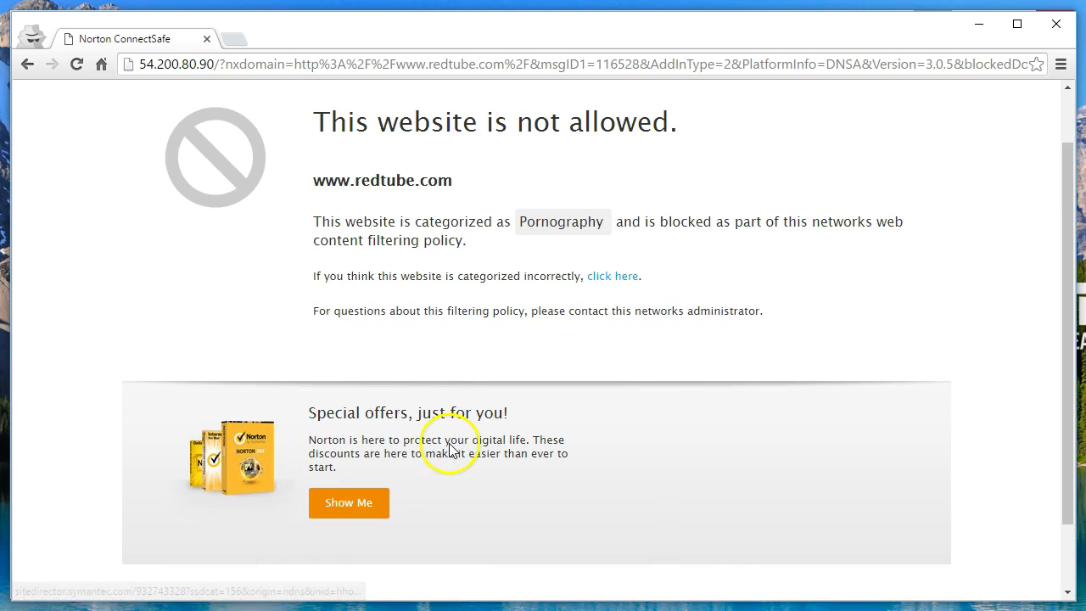
{"action": "left_click", "coordinate": [1054, 32]}
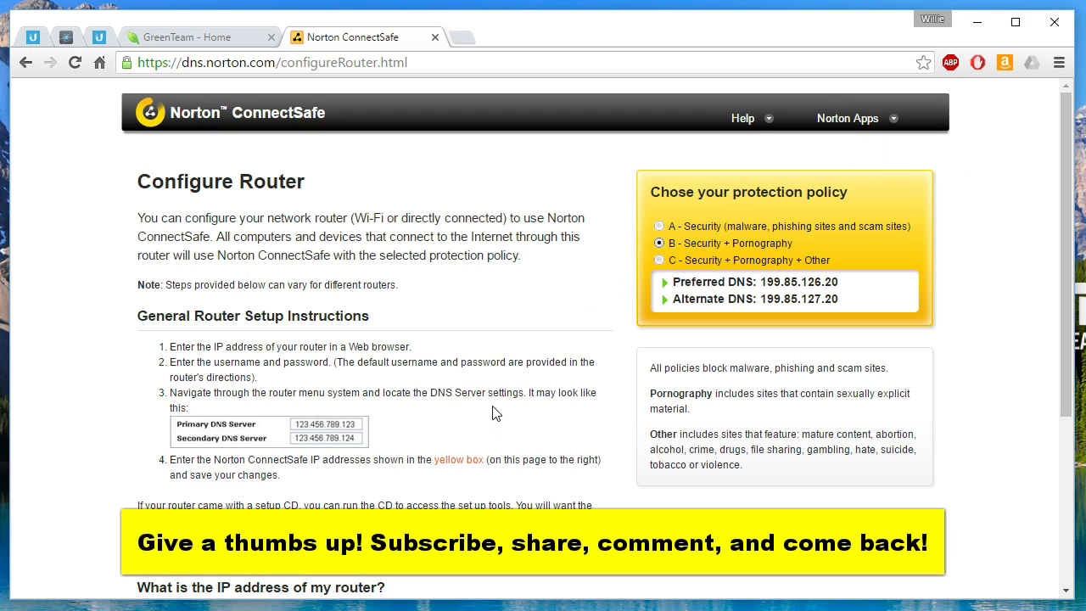
{"action": "left_click", "coordinate": [472, 392]}
{"action": "left_click", "coordinate": [372, 451]}
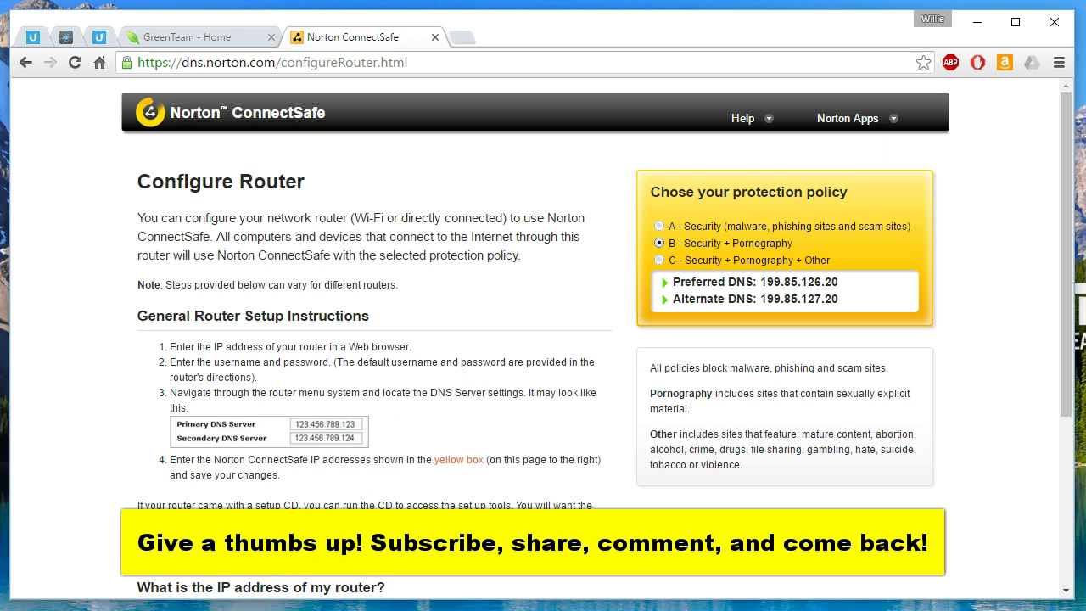